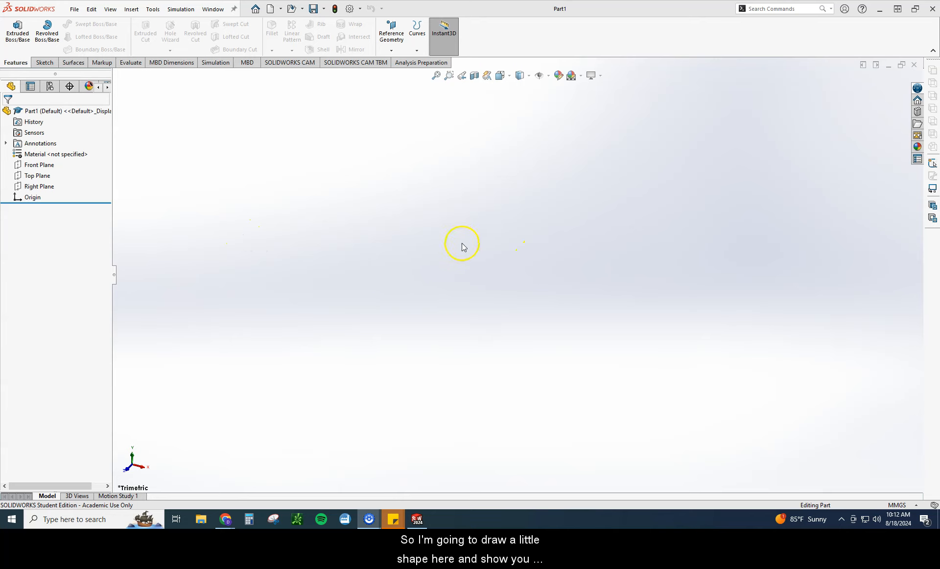
Step: Sketch a corner rectangle on the Top Plane, starting at the origin and about 86 by 70 mm
{"action": "left_click", "coordinate": [41, 177]}
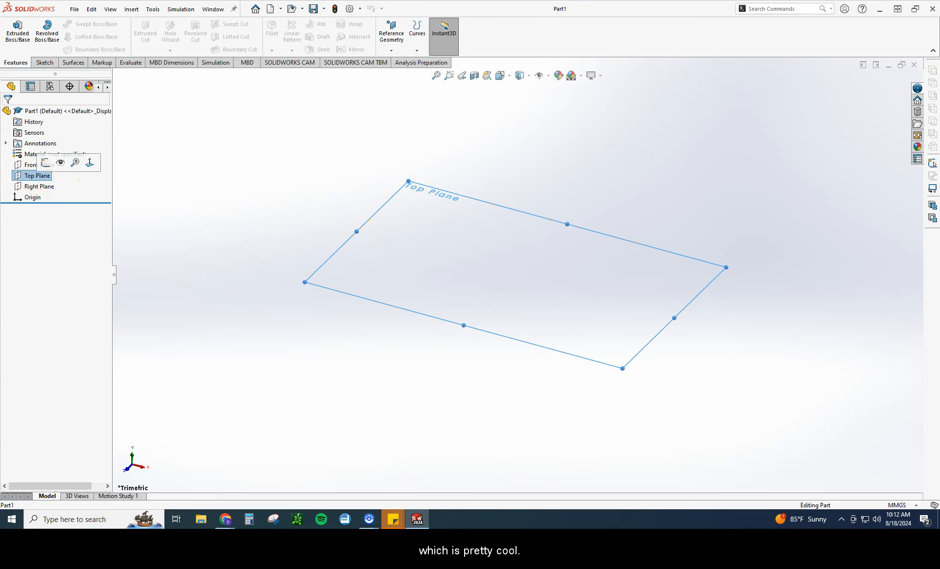
{"action": "left_click", "coordinate": [44, 163]}
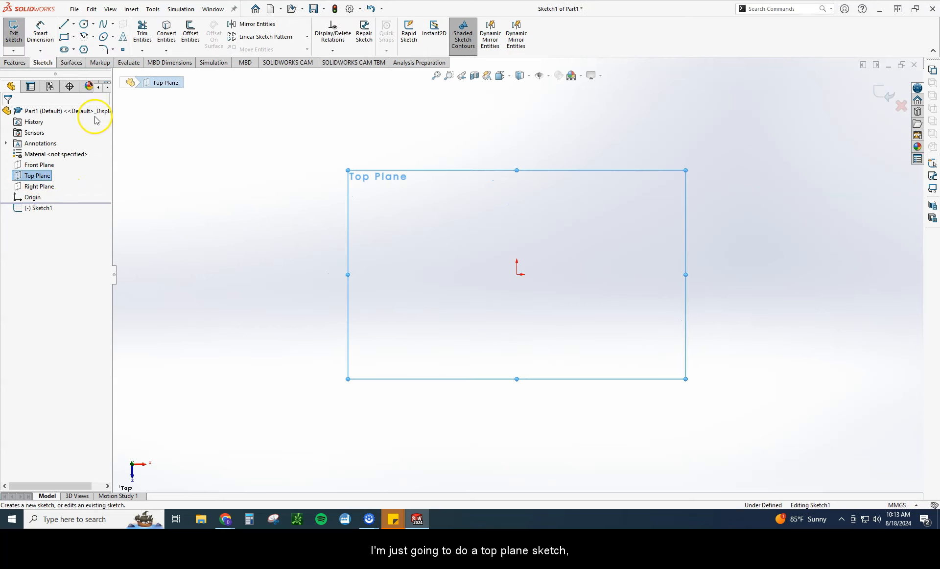
{"action": "left_click", "coordinate": [64, 37]}
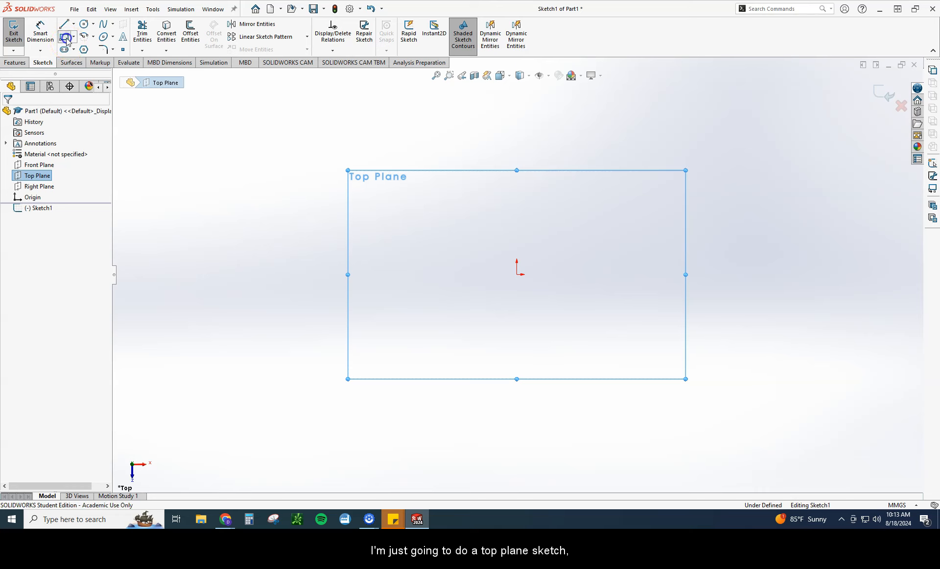
{"action": "left_click", "coordinate": [517, 274]}
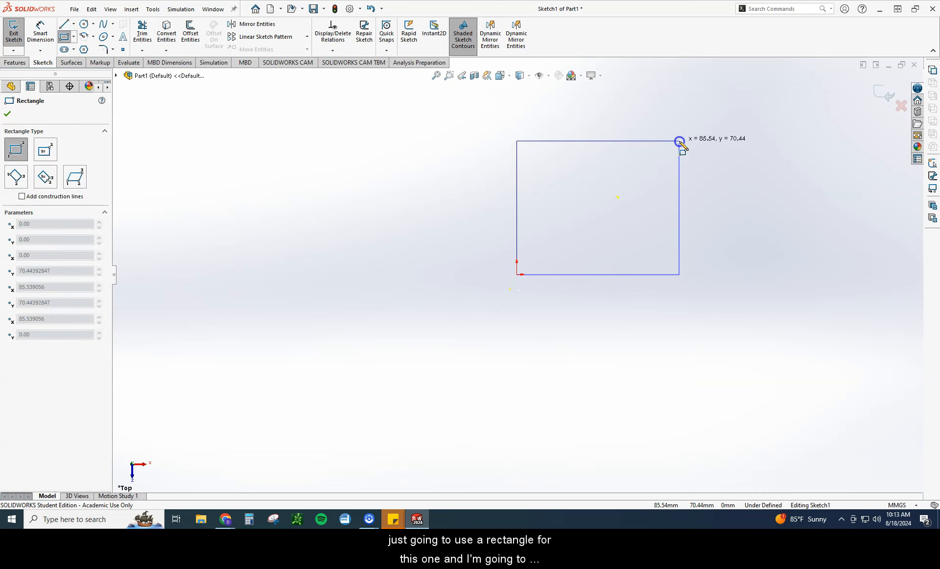
{"action": "left_click", "coordinate": [680, 142]}
Step: Dimension the rectangle's upper edge and side edge to 100 mm each with Smart Dimension
{"action": "left_click", "coordinate": [38, 32]}
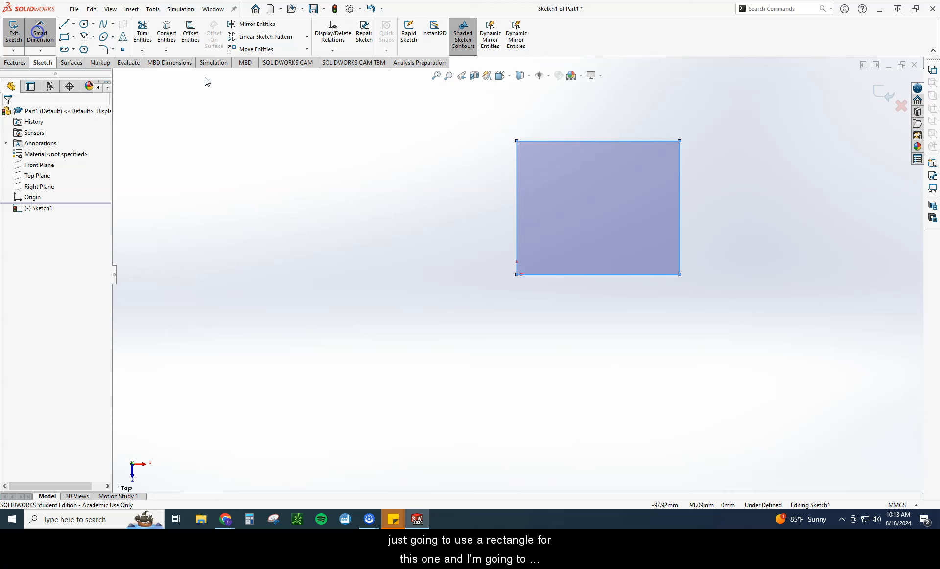
{"action": "left_click", "coordinate": [662, 142]}
{"action": "left_click", "coordinate": [633, 116]}
{"action": "type", "text": "10"}
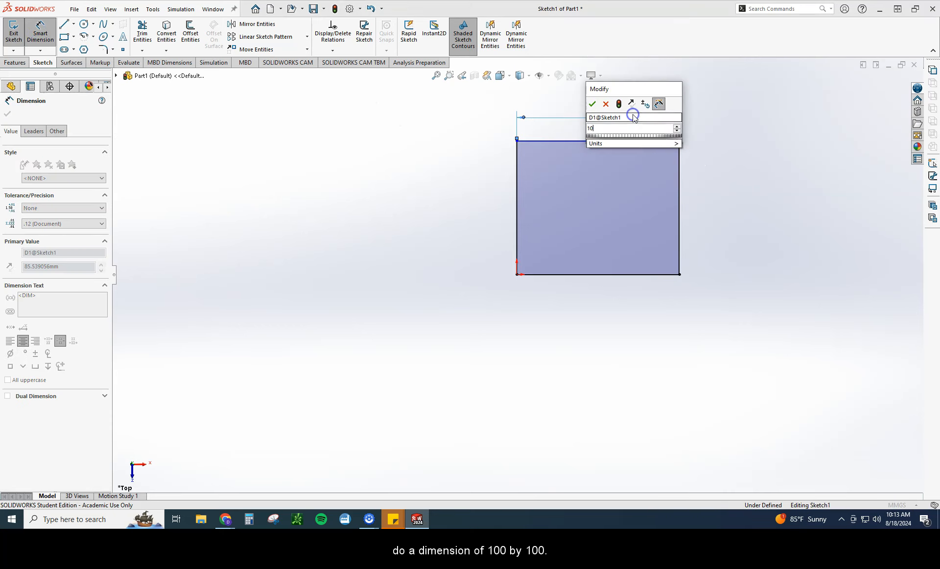
{"action": "type", "text": "0"}
{"action": "key", "text": "Return"}
{"action": "left_click", "coordinate": [681, 203]}
{"action": "left_click", "coordinate": [728, 211]}
{"action": "type", "text": "100"}
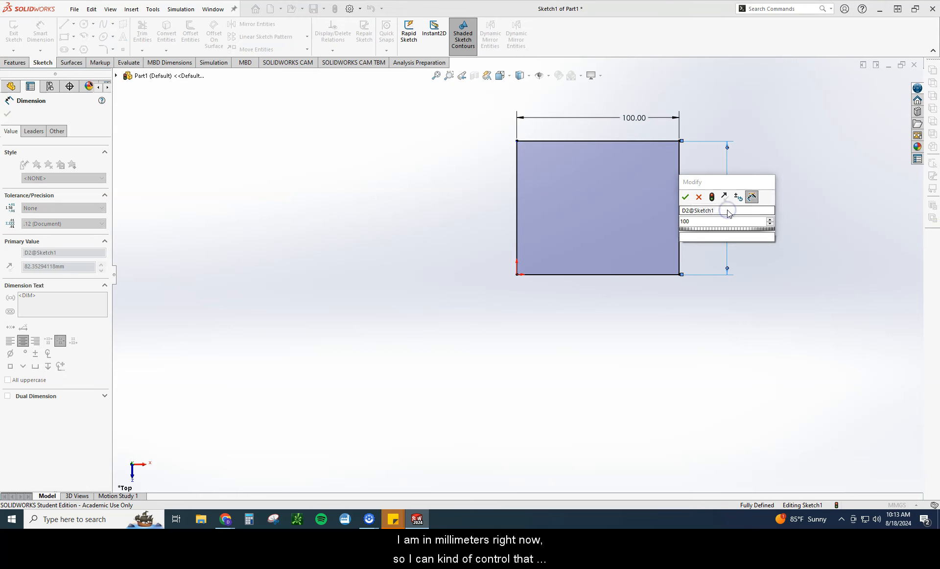
{"action": "key", "text": "Return"}
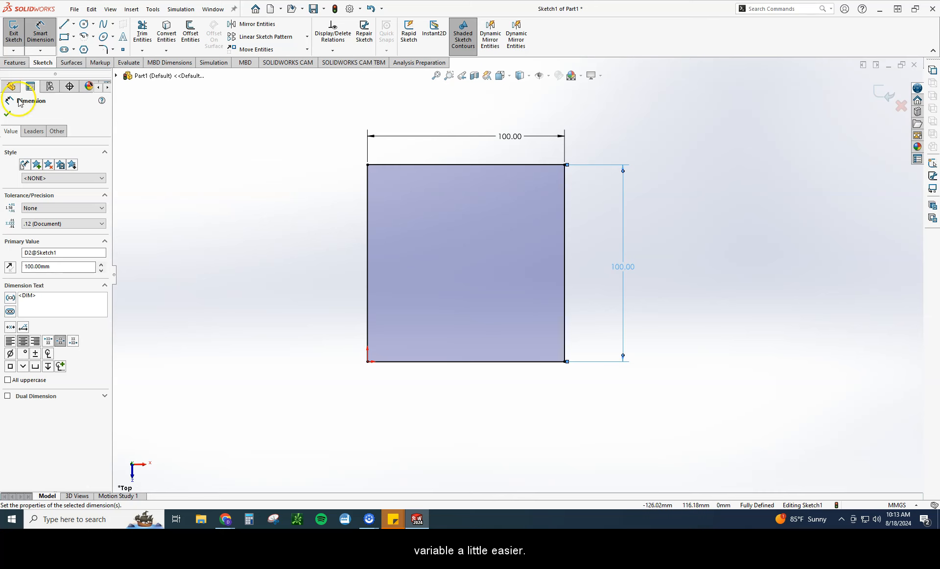
Step: Set up a blind boss extrusion of the square sketch to a depth of 100 mm with inward draft enabled
{"action": "left_click", "coordinate": [8, 64]}
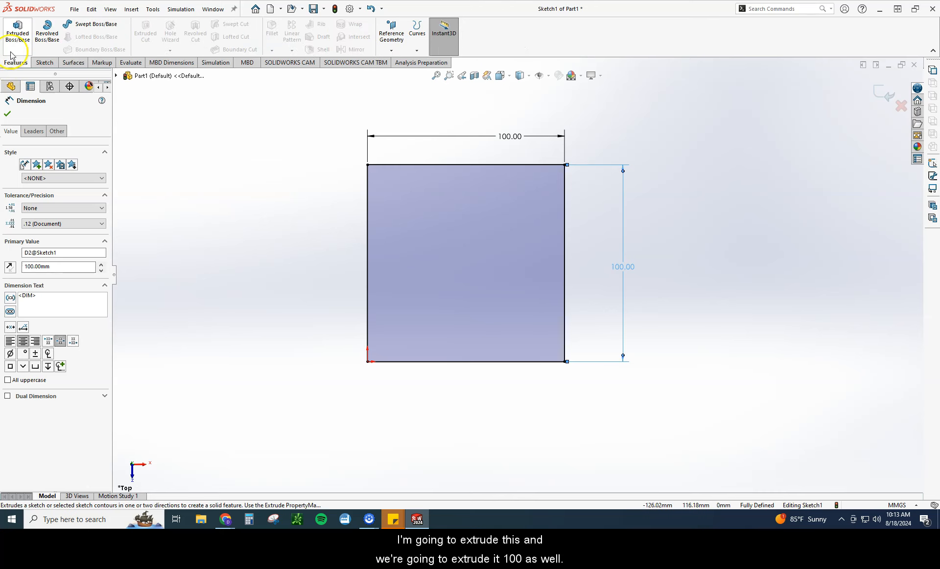
{"action": "left_click", "coordinate": [17, 33]}
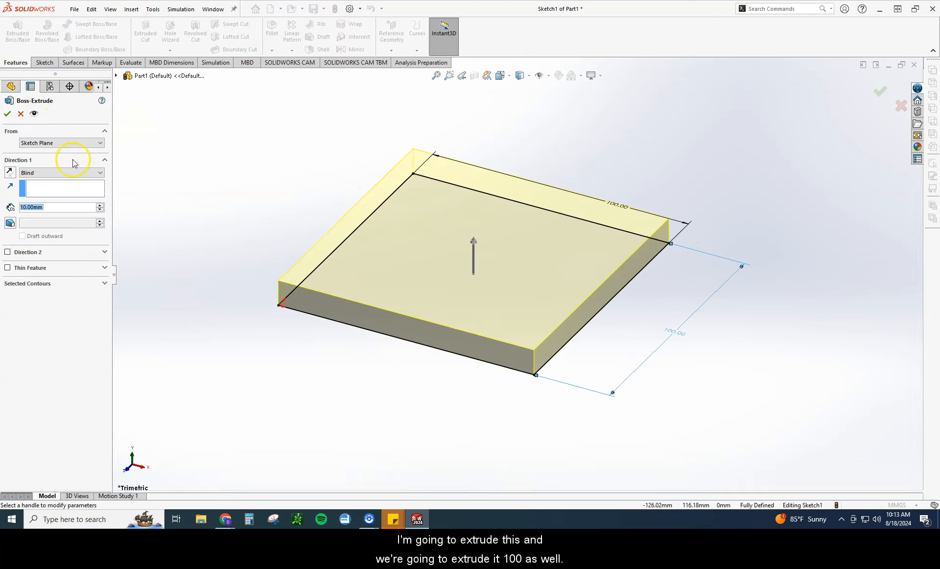
{"action": "type", "text": "100"}
{"action": "key", "text": "Return"}
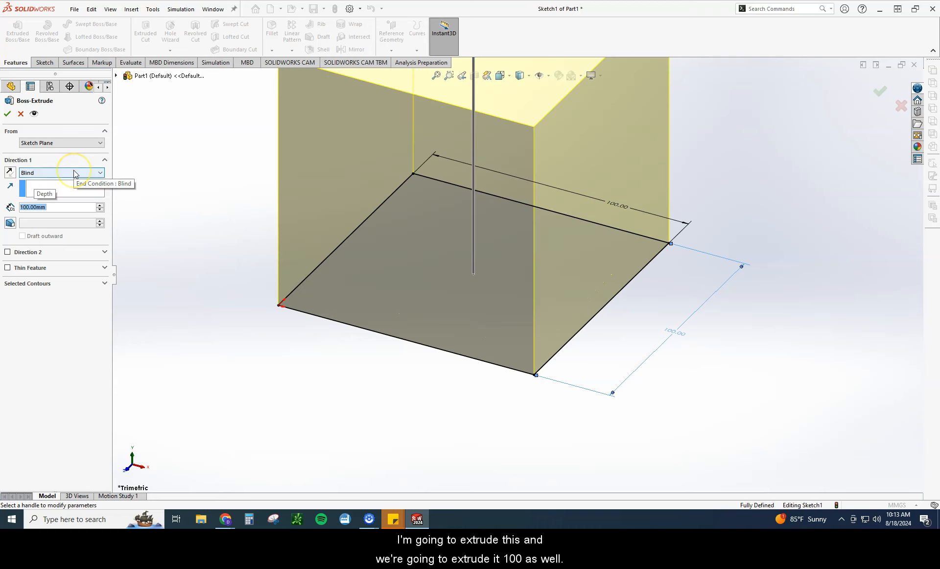
{"action": "scroll", "coordinate": [500, 177], "scroll_direction": "up", "scroll_amount": 3}
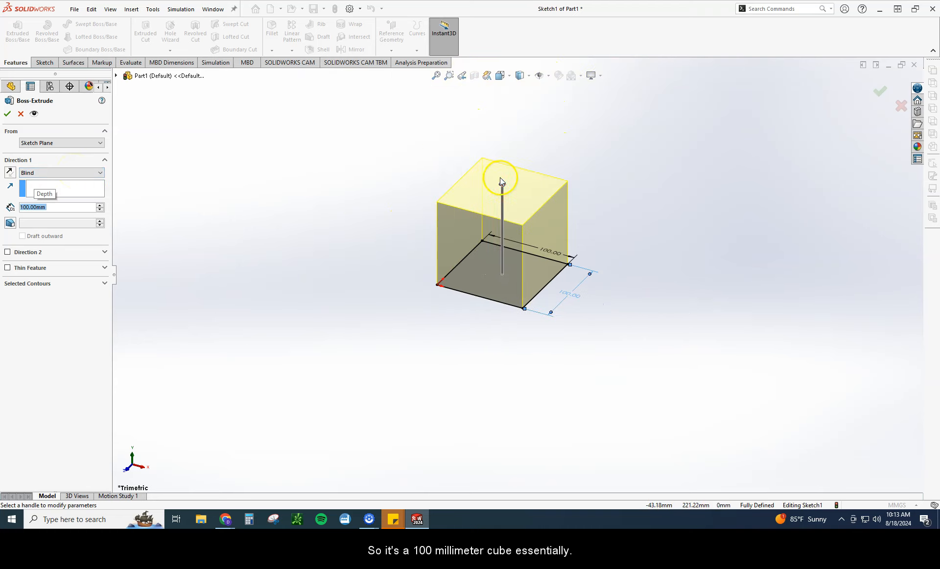
{"action": "scroll", "coordinate": [501, 178], "scroll_direction": "down", "scroll_amount": 2}
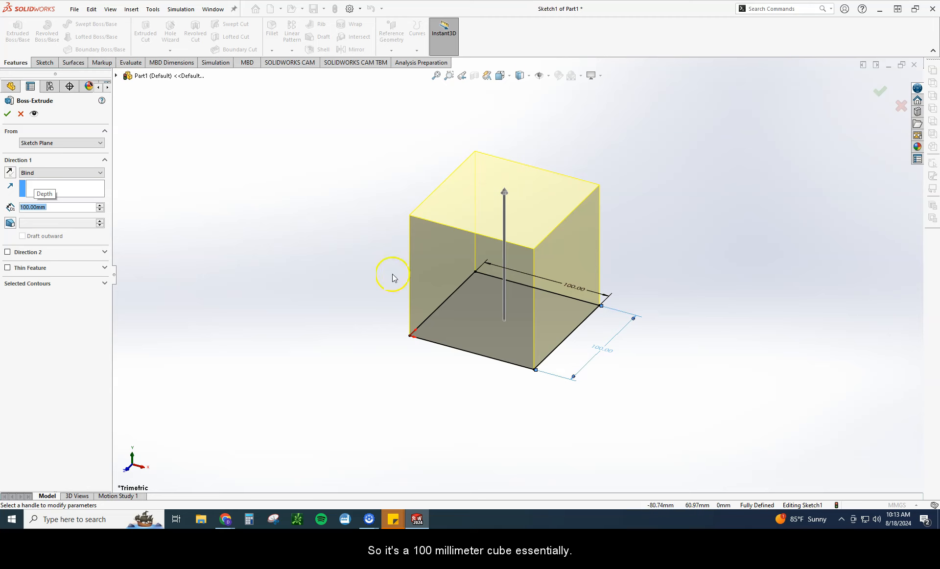
{"action": "left_click", "coordinate": [10, 225]}
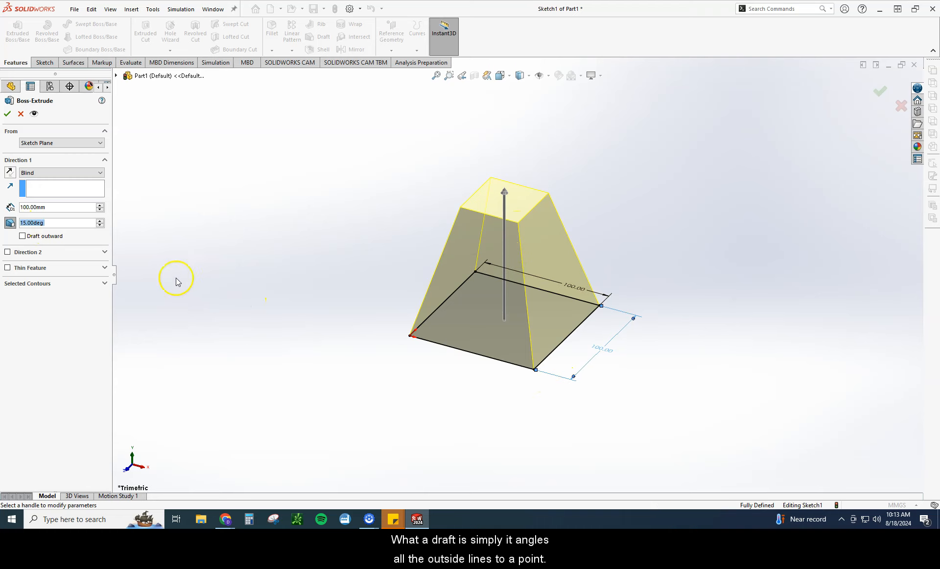
Step: Try draft angles up to 29 degrees on the extrusion, followed by a draft angle of 10 degrees
{"action": "left_click", "coordinate": [99, 220]}
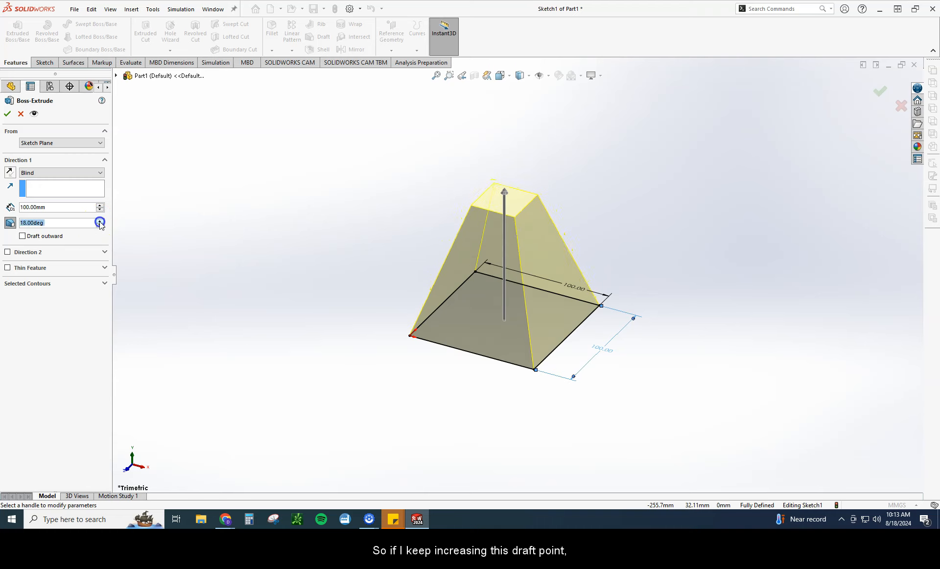
{"action": "left_click", "coordinate": [100, 221]}
{"action": "left_click", "coordinate": [99, 220]}
{"action": "left_click", "coordinate": [100, 221]}
{"action": "left_click", "coordinate": [99, 220]}
{"action": "left_click", "coordinate": [99, 220]}
{"action": "left_click", "coordinate": [100, 220]}
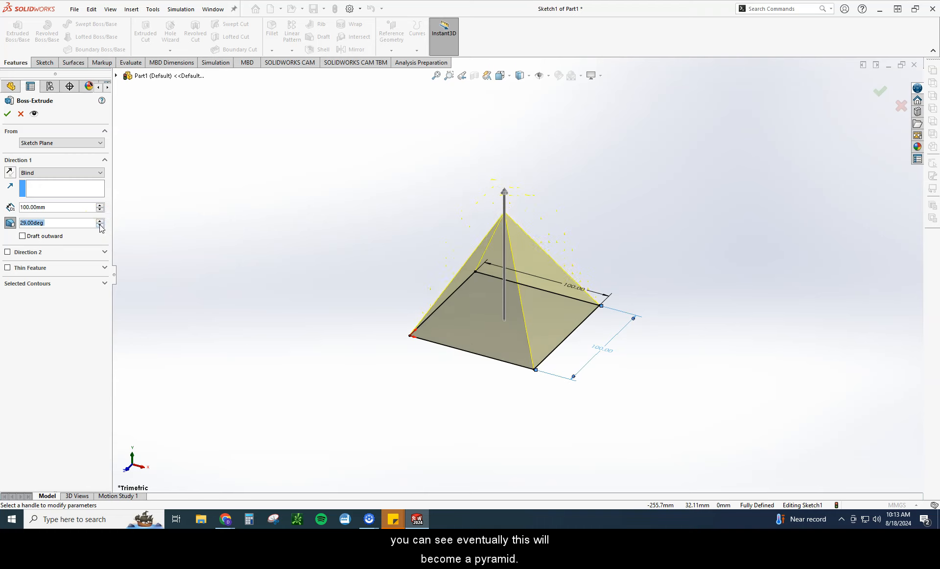
{"action": "left_click", "coordinate": [99, 226]}
{"action": "left_click", "coordinate": [99, 225]}
{"action": "left_click", "coordinate": [100, 226]}
{"action": "left_click", "coordinate": [100, 226]}
{"action": "left_click", "coordinate": [99, 226]}
{"action": "left_click", "coordinate": [99, 226]}
{"action": "left_click", "coordinate": [99, 226]}
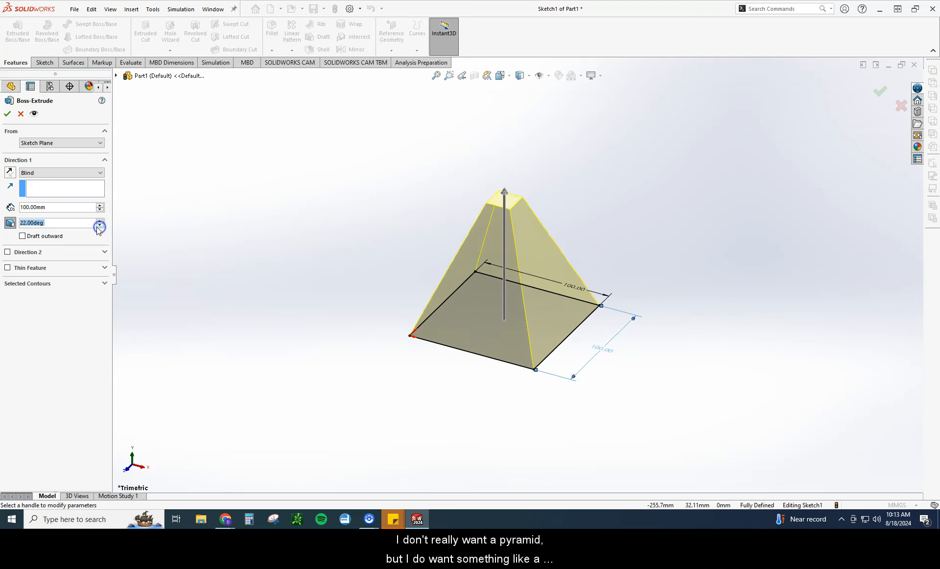
{"action": "type", "text": "10"}
{"action": "key", "text": "Return"}
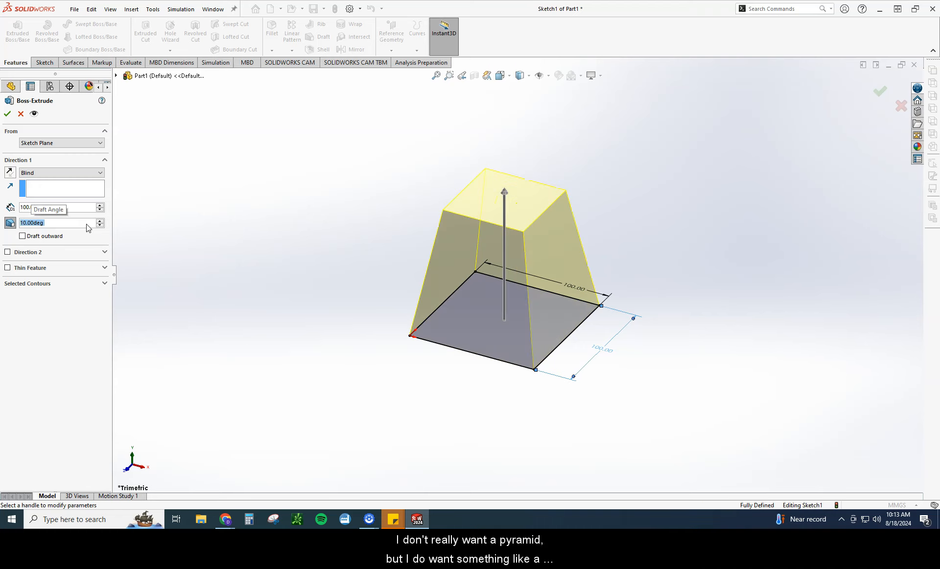
Step: Set the extrusion's draft angle to 15 degrees and complete the tapered block
{"action": "type", "text": "15"}
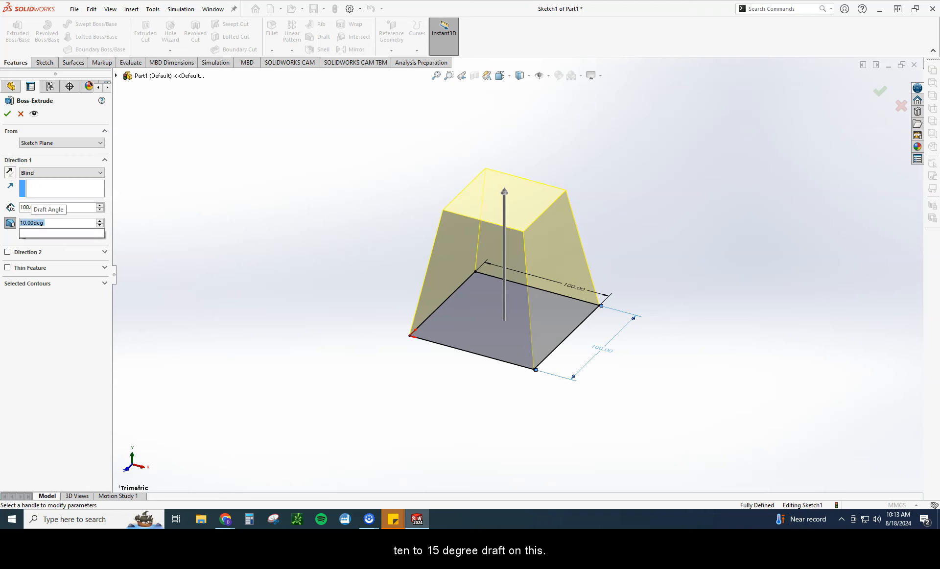
{"action": "key", "text": "Return"}
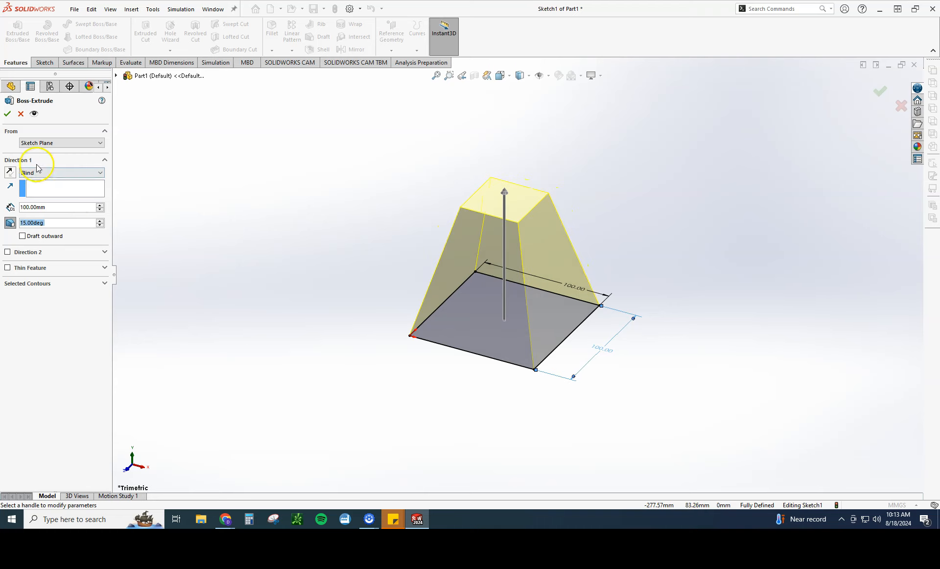
{"action": "left_click", "coordinate": [8, 113]}
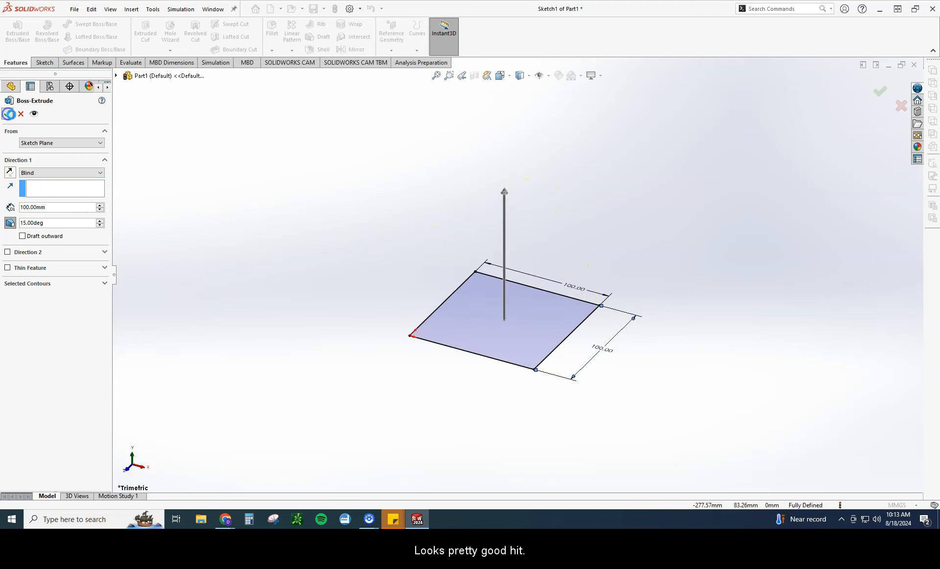
Step: Examine where the Front, Top and Right planes and the upper face lie on the tapered block
{"action": "scroll", "coordinate": [457, 303], "scroll_direction": "up", "scroll_amount": 3}
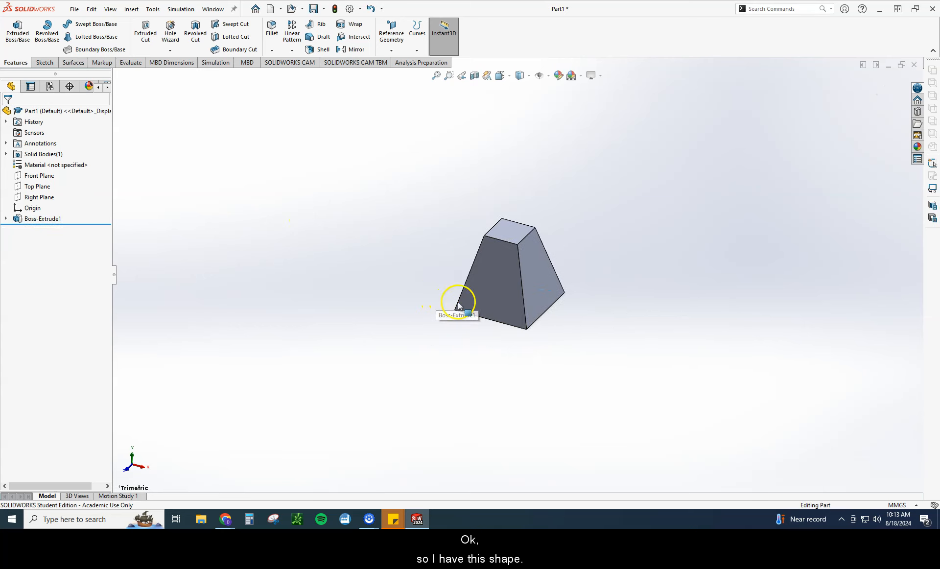
{"action": "scroll", "coordinate": [620, 331], "scroll_direction": "down", "scroll_amount": 2}
{"action": "scroll", "coordinate": [577, 321], "scroll_direction": "up", "scroll_amount": 1}
{"action": "scroll", "coordinate": [575, 321], "scroll_direction": "up", "scroll_amount": 2}
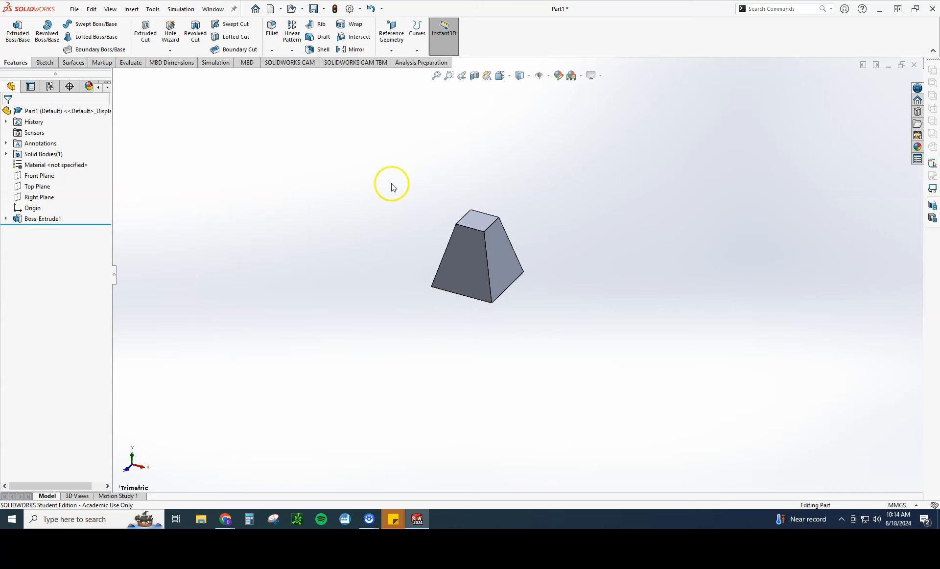
{"action": "left_click", "coordinate": [37, 178]}
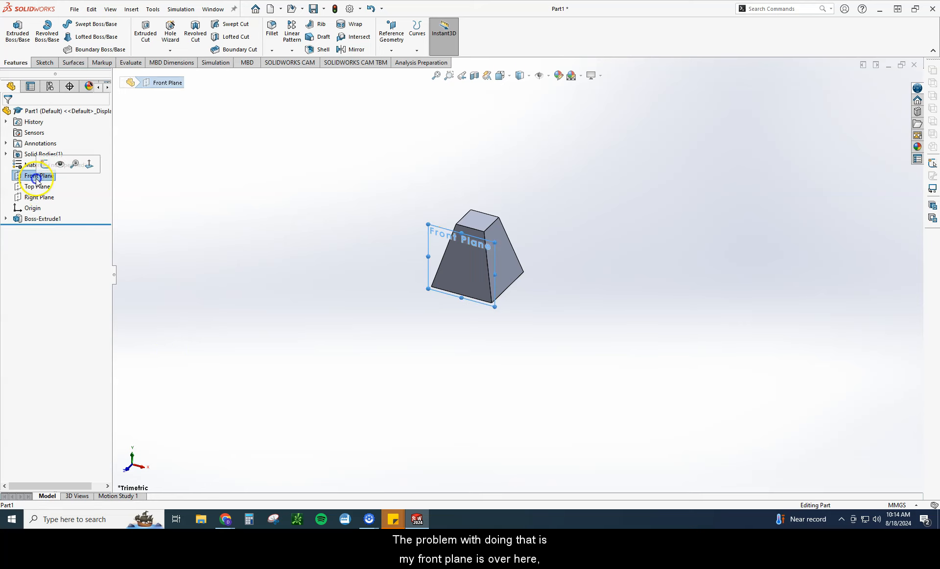
{"action": "left_click", "coordinate": [35, 190]}
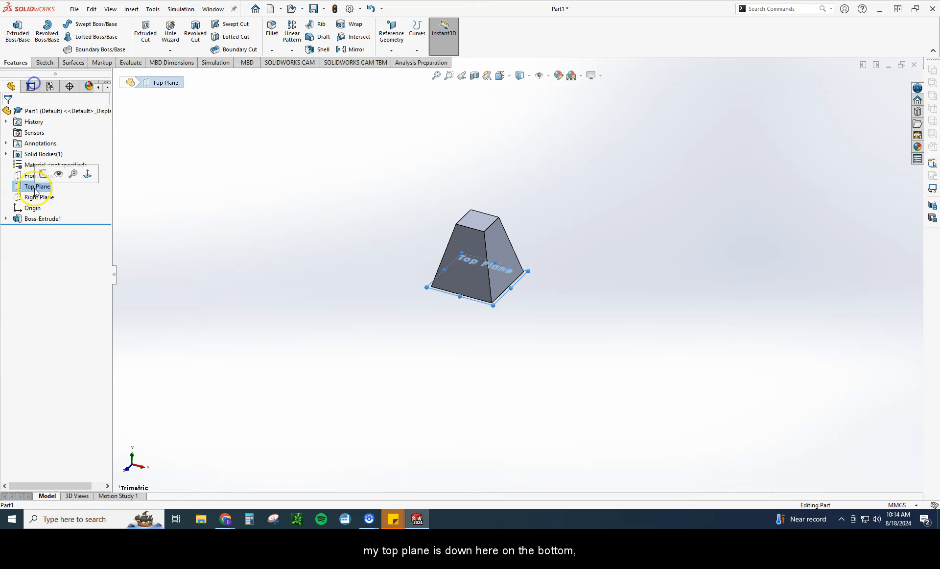
{"action": "left_click", "coordinate": [38, 197]}
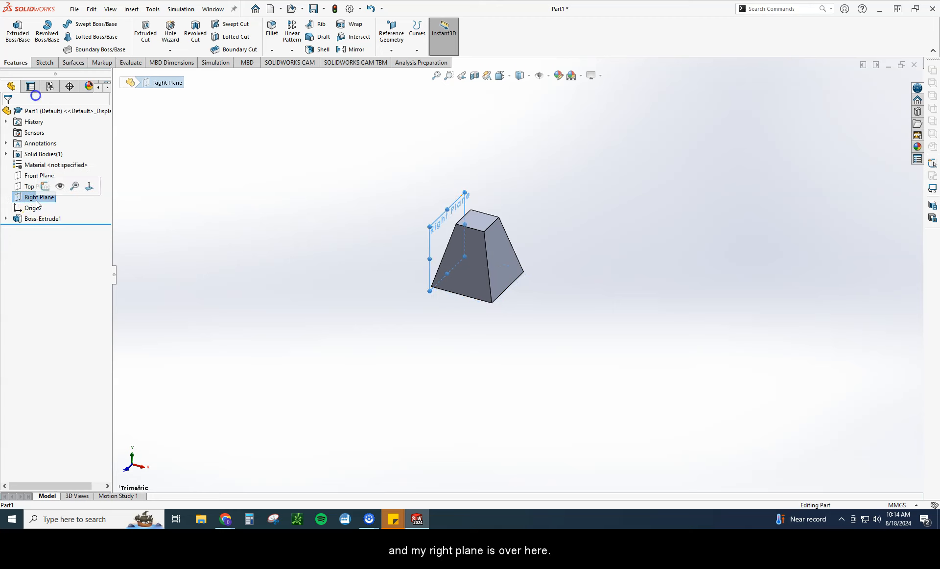
{"action": "left_click", "coordinate": [323, 287]}
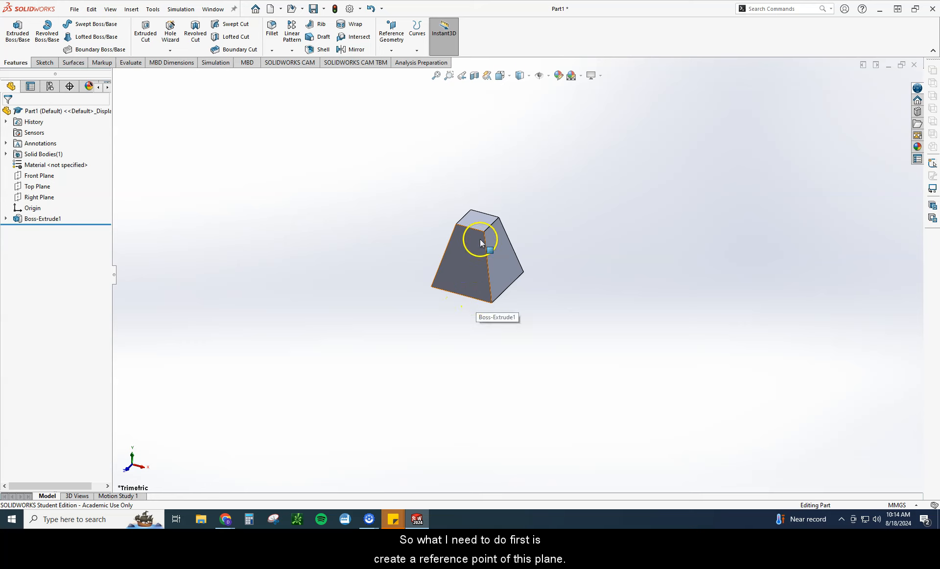
{"action": "left_click", "coordinate": [479, 220]}
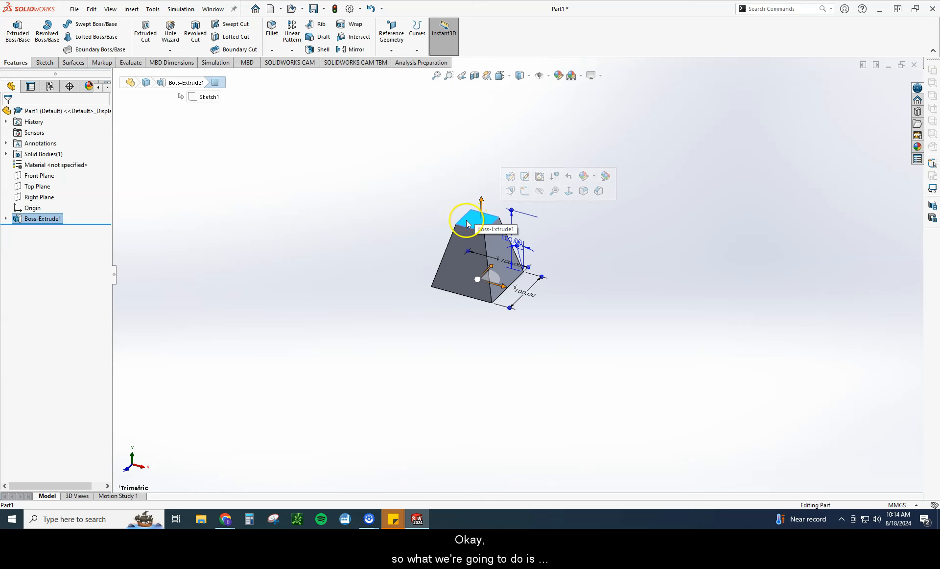
{"action": "left_click", "coordinate": [334, 191]}
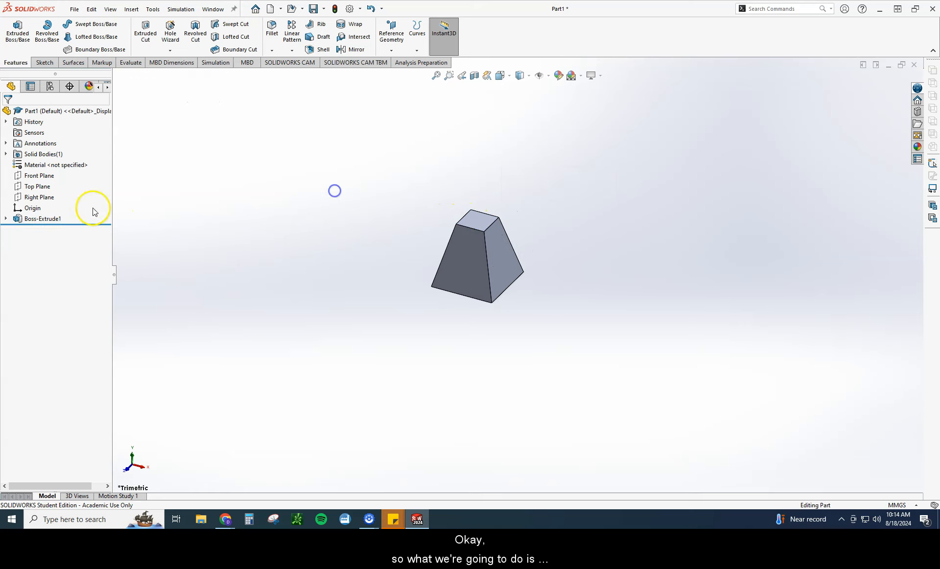
{"action": "left_click", "coordinate": [29, 198]}
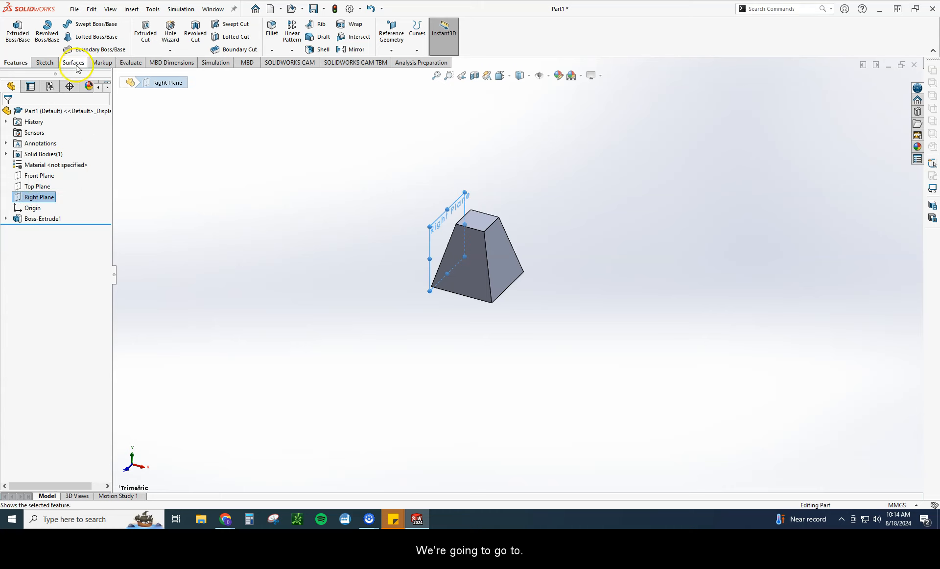
{"action": "left_click", "coordinate": [125, 67]}
{"action": "left_click", "coordinate": [44, 63]}
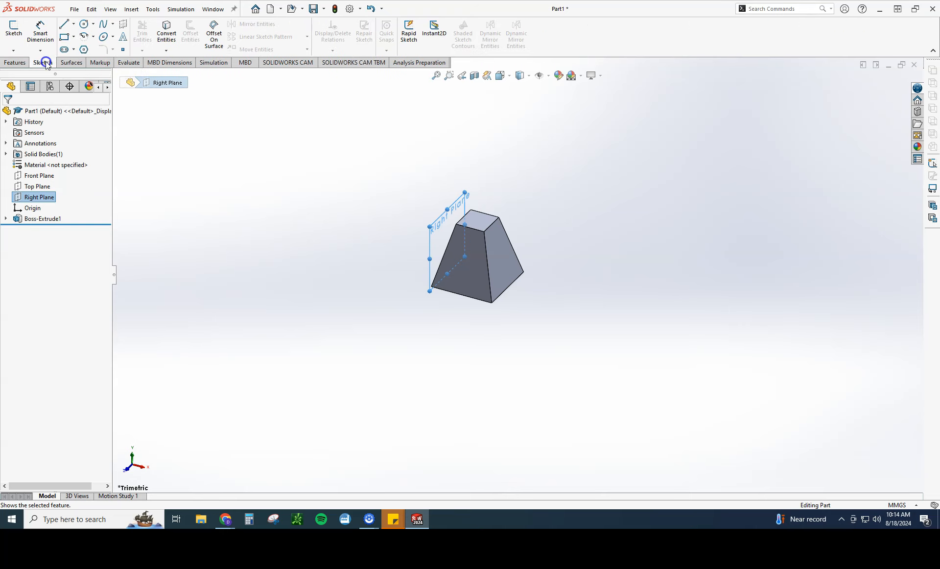
{"action": "left_click", "coordinate": [72, 62]}
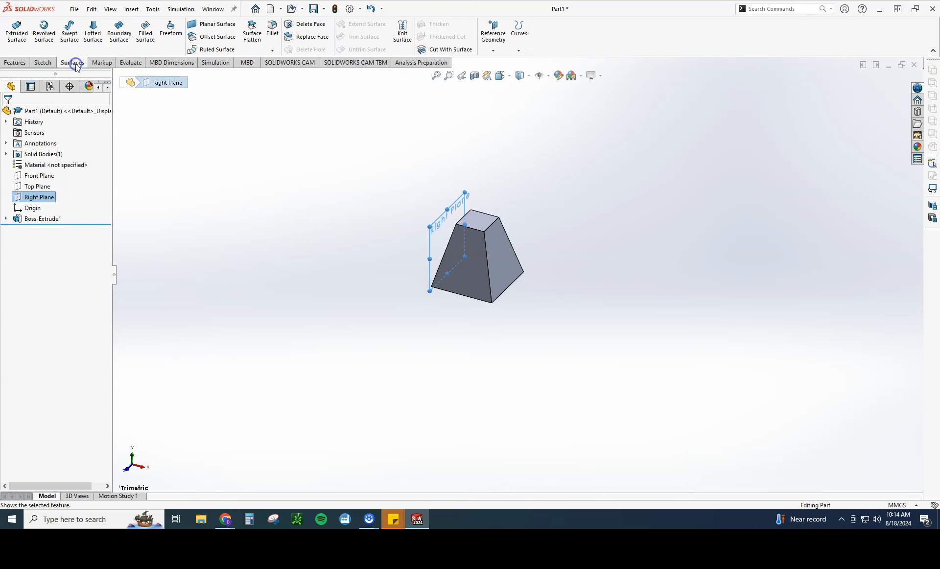
{"action": "left_click", "coordinate": [102, 63]}
{"action": "left_click", "coordinate": [19, 62]}
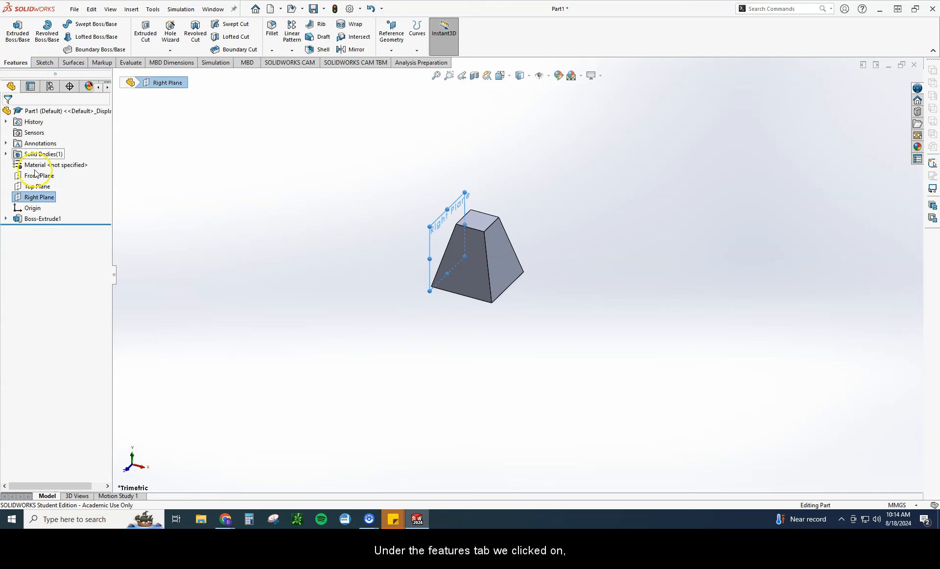
Step: Create a reference plane offset 100 mm above the Top Plane, level with the tapered block's upper face
{"action": "left_click", "coordinate": [35, 187]}
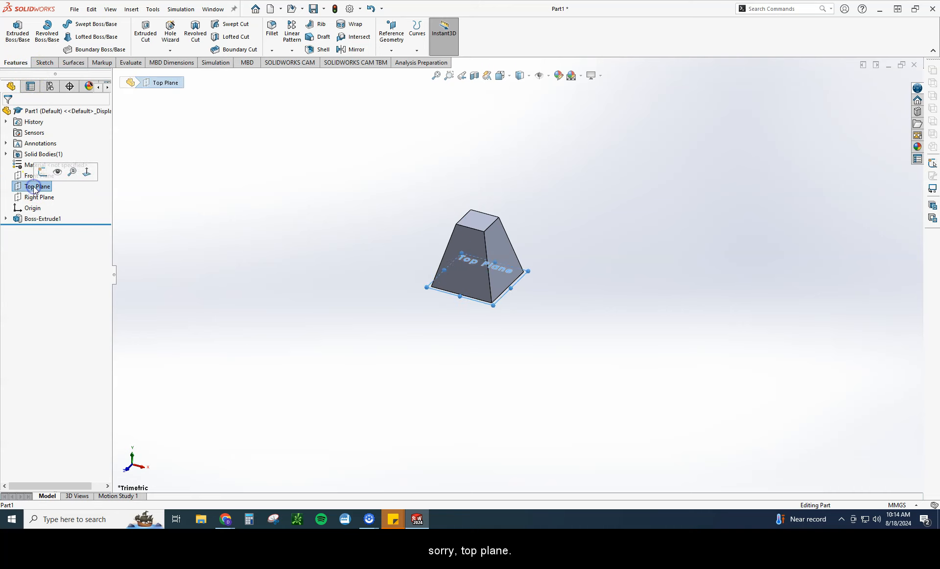
{"action": "left_click", "coordinate": [391, 51]}
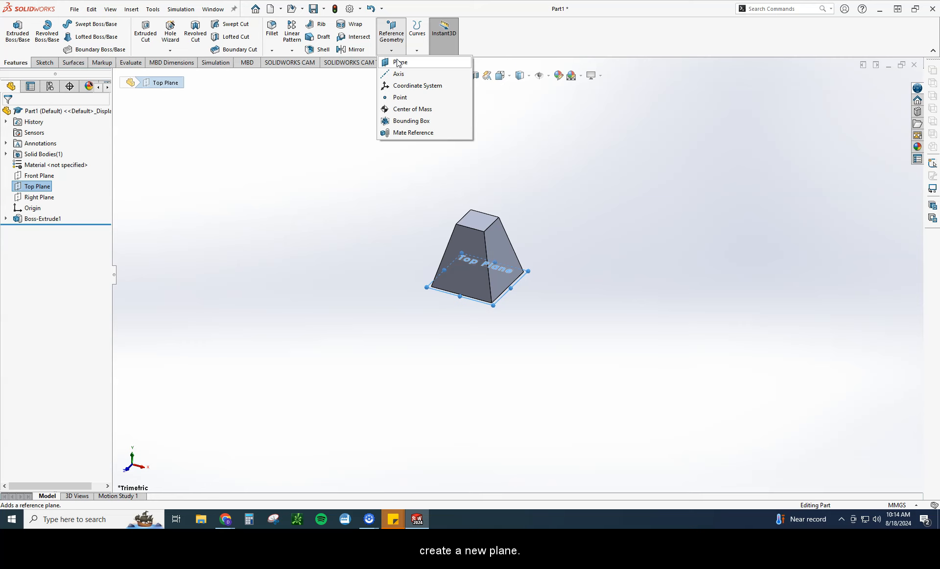
{"action": "left_click", "coordinate": [398, 63]}
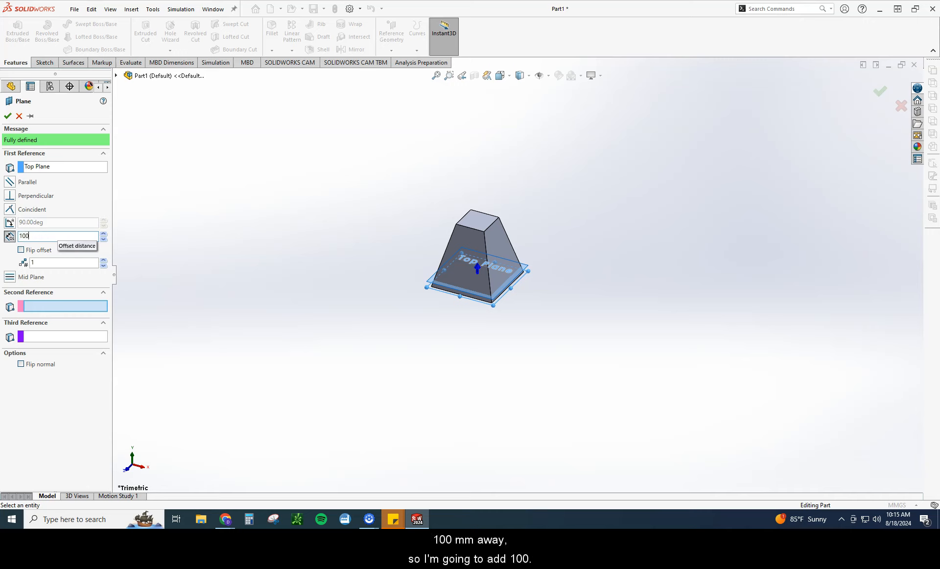
{"action": "key", "text": "Return"}
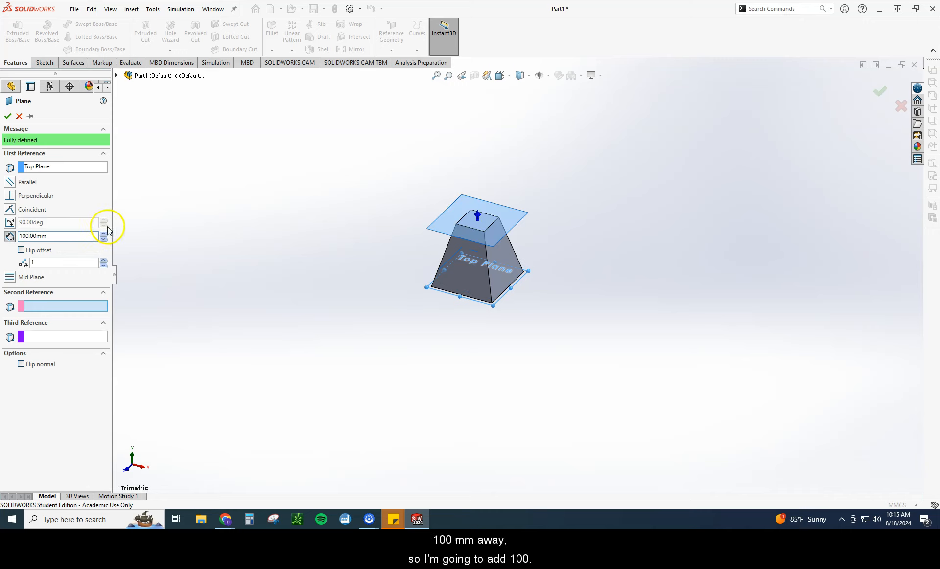
{"action": "middle_click_drag", "start_coordinate": [451, 321], "coordinate": [440, 304]}
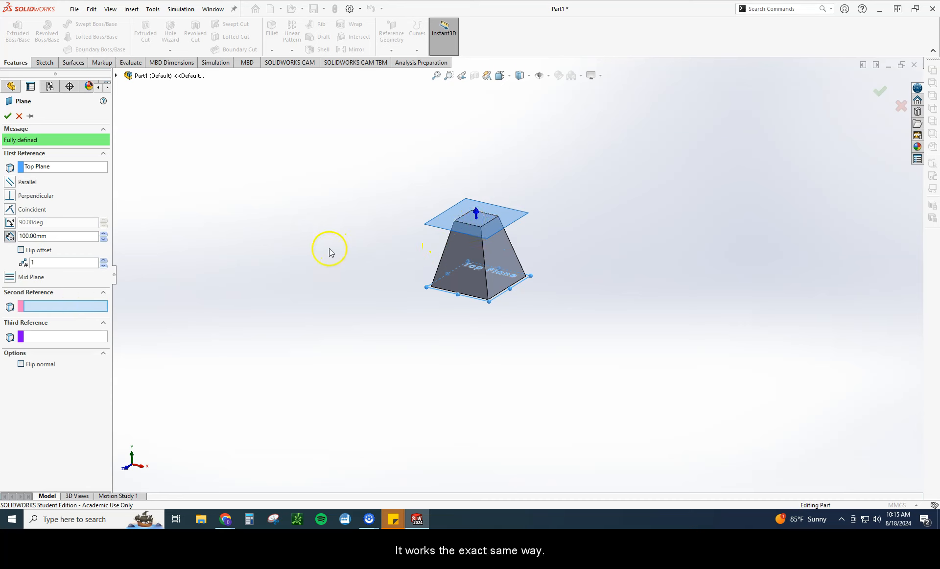
{"action": "left_click", "coordinate": [8, 116]}
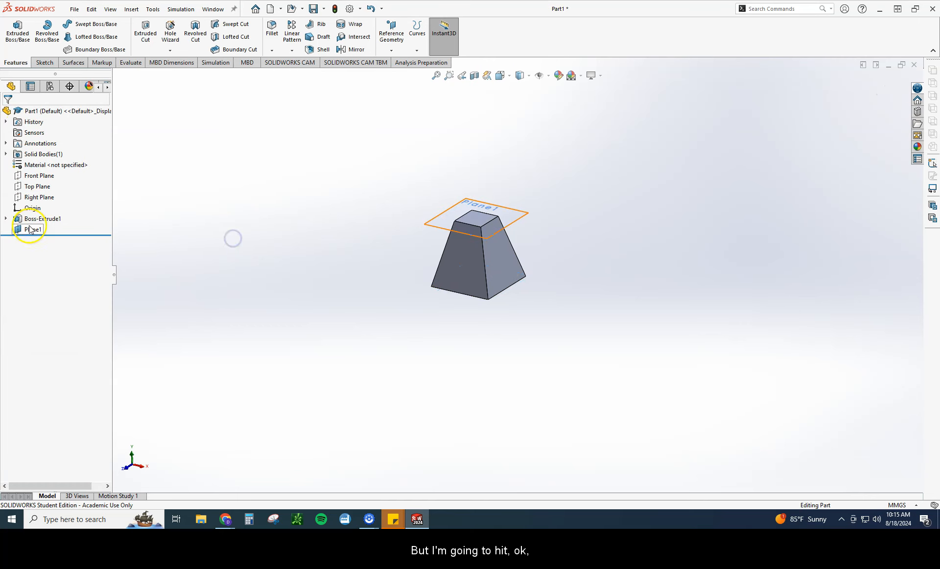
Step: Rename the new offset reference plane as Mirror Plane
{"action": "left_click", "coordinate": [29, 230]}
{"action": "right_click", "coordinate": [28, 230]}
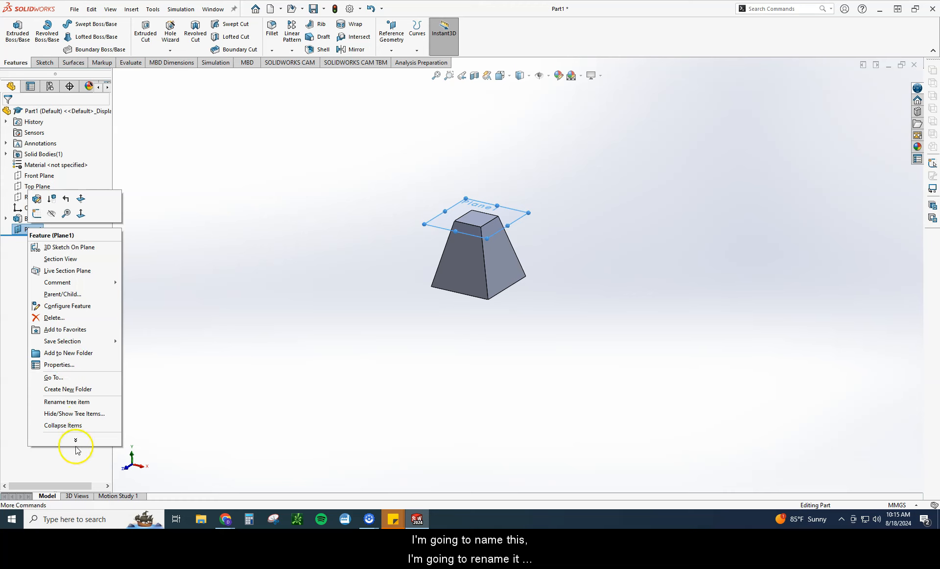
{"action": "mouse_move", "coordinate": [75, 440]}
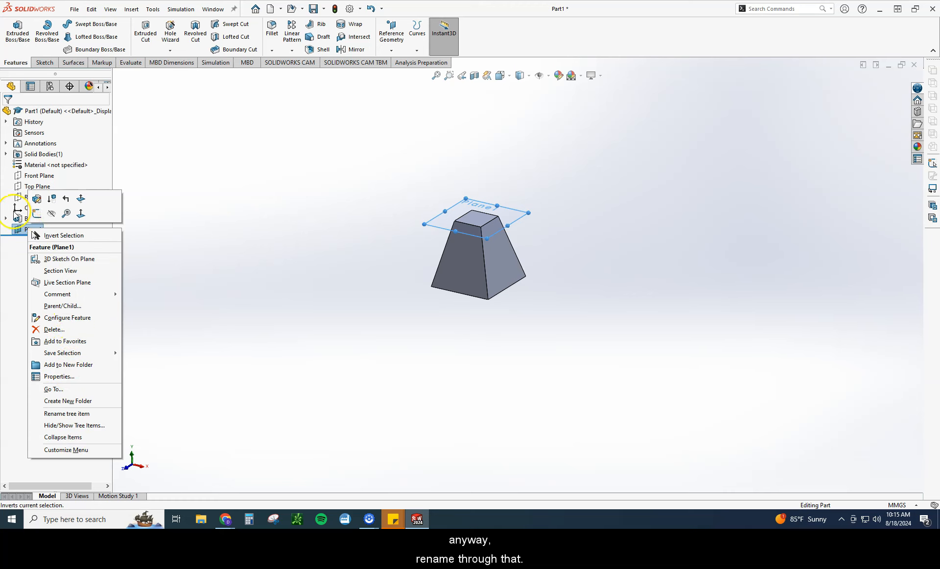
{"action": "left_click", "coordinate": [29, 230]}
{"action": "left_click", "coordinate": [33, 230]}
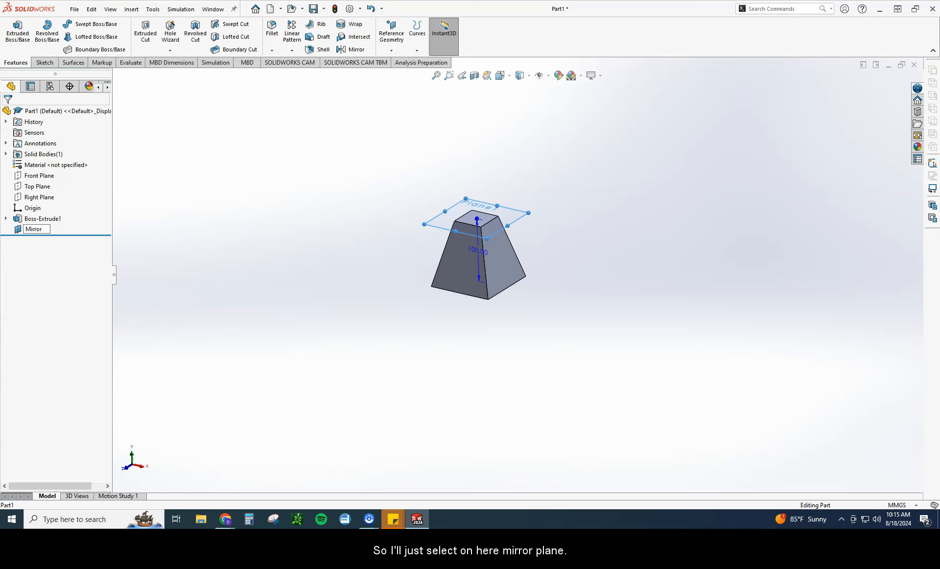
{"action": "left_click", "coordinate": [190, 279]}
{"action": "left_click", "coordinate": [39, 229]}
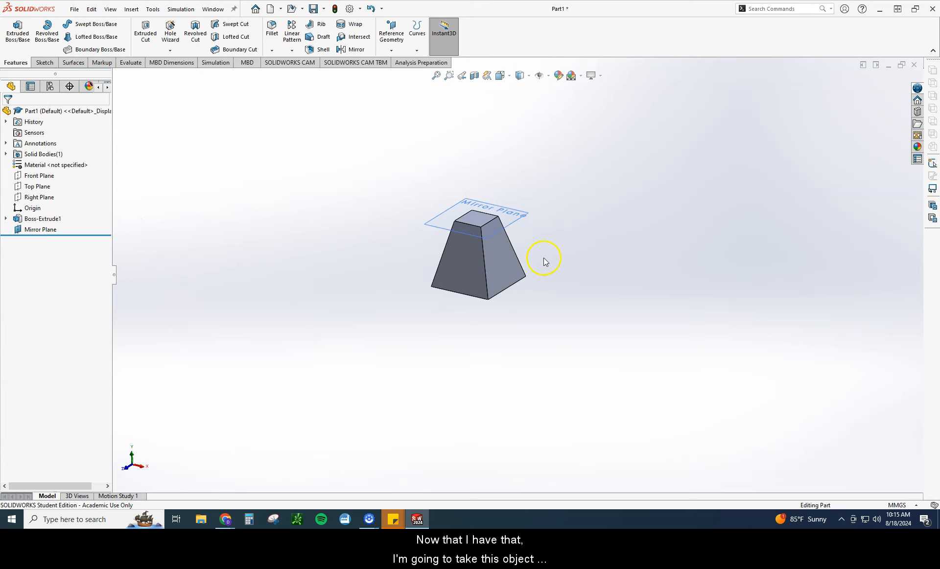
Step: Mirror the tapered block's extrude feature about the Mirror Plane using the feature Mirror tool
{"action": "left_click", "coordinate": [473, 273]}
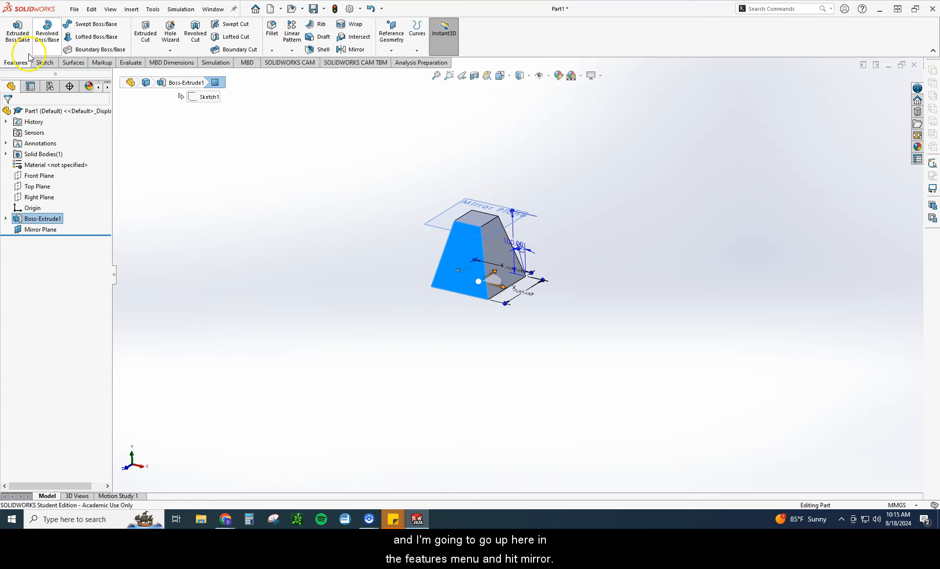
{"action": "left_click", "coordinate": [353, 51]}
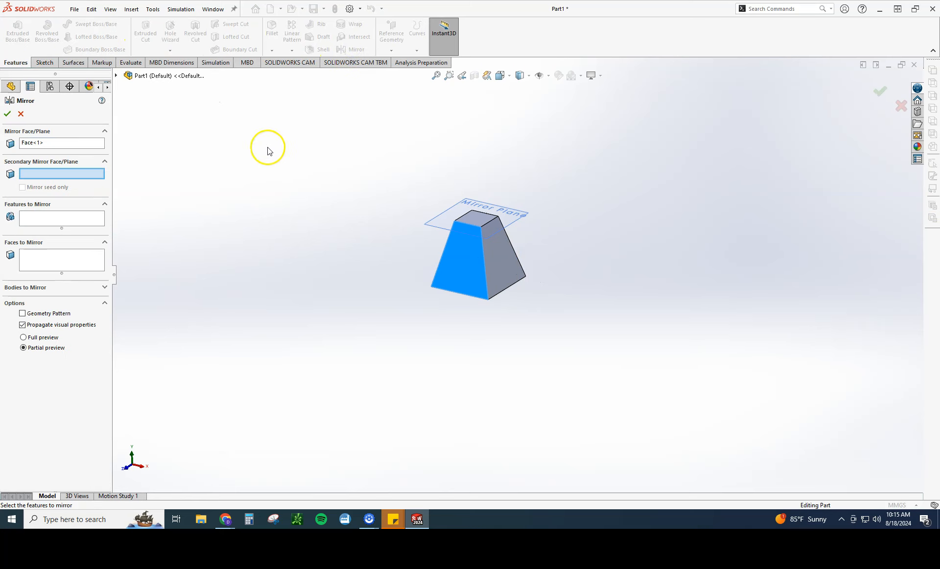
{"action": "left_click", "coordinate": [64, 145]}
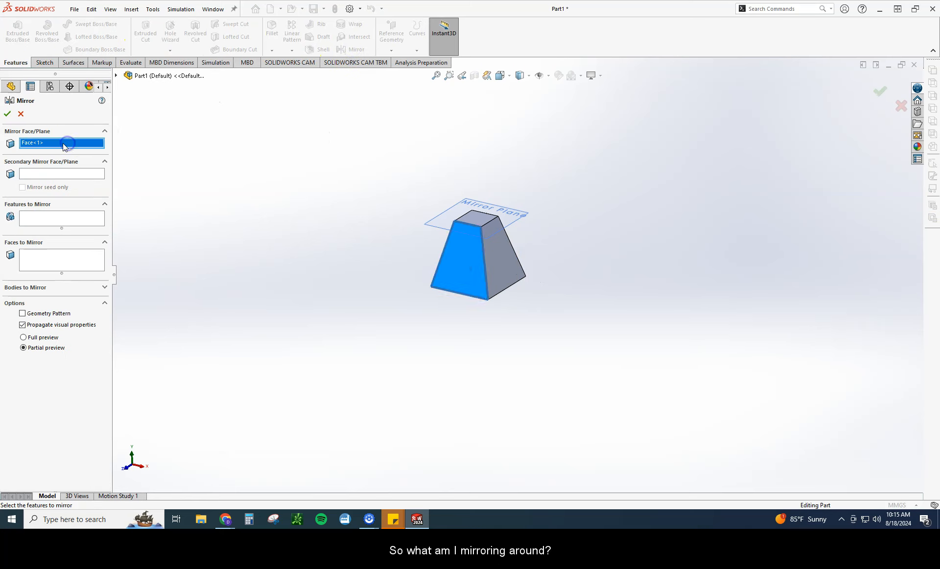
{"action": "left_click", "coordinate": [446, 212]}
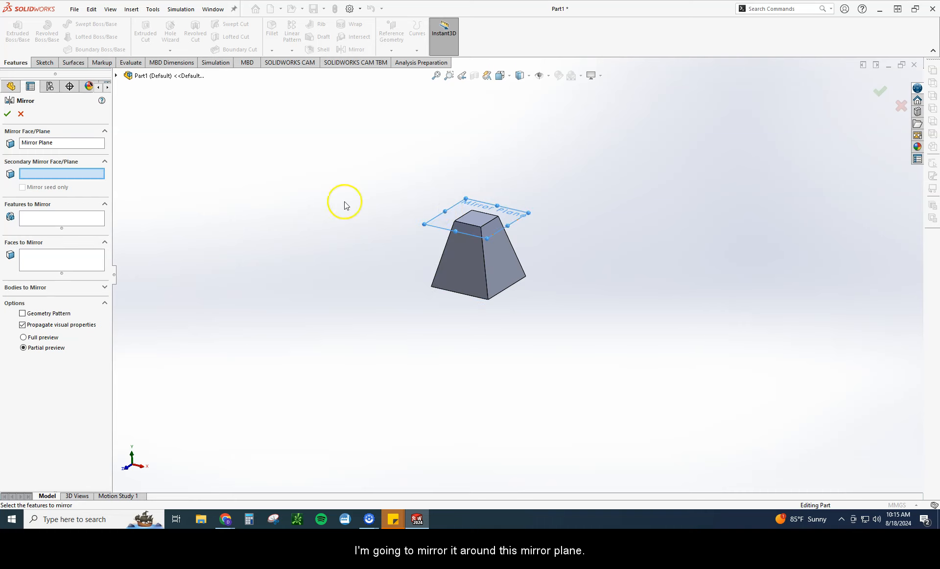
{"action": "left_click", "coordinate": [48, 217]}
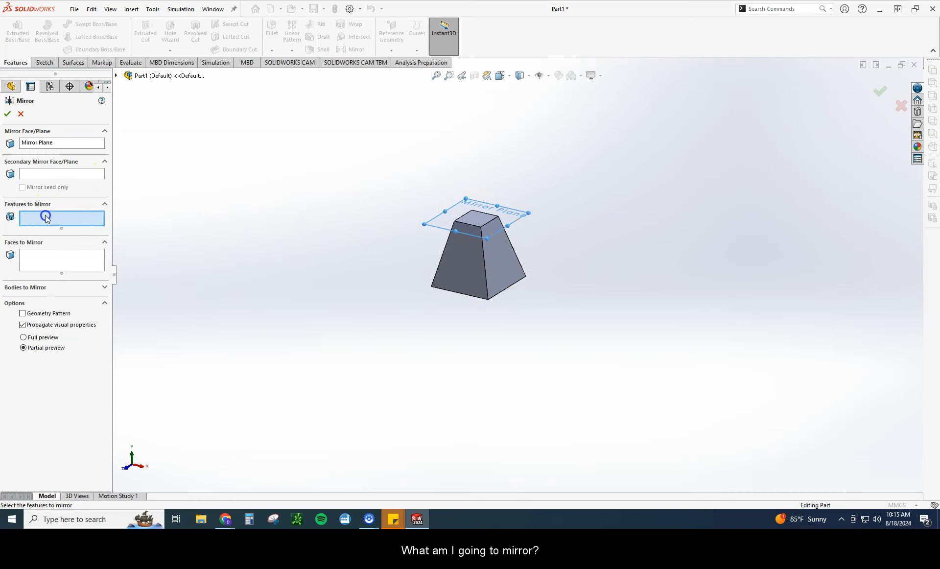
{"action": "left_click", "coordinate": [453, 265]}
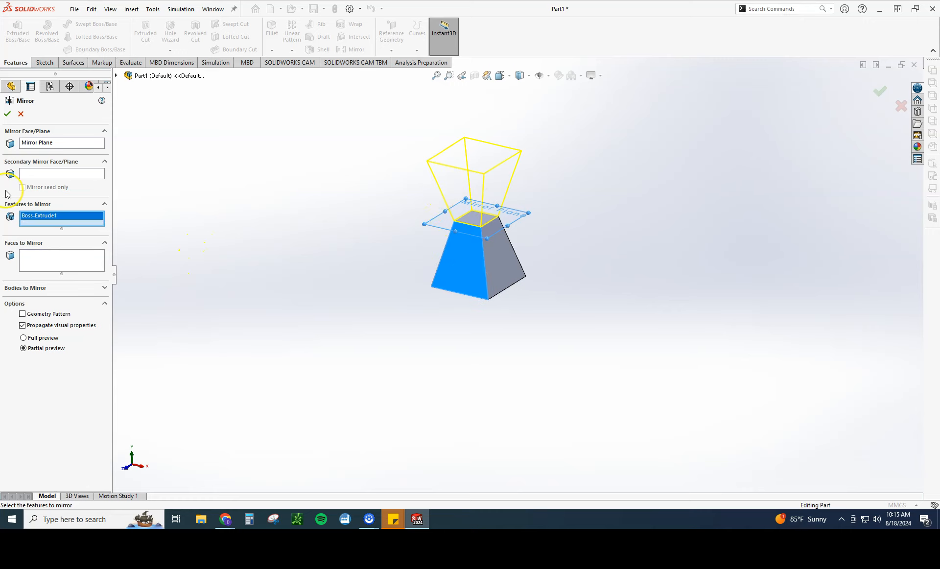
{"action": "left_click", "coordinate": [8, 114]}
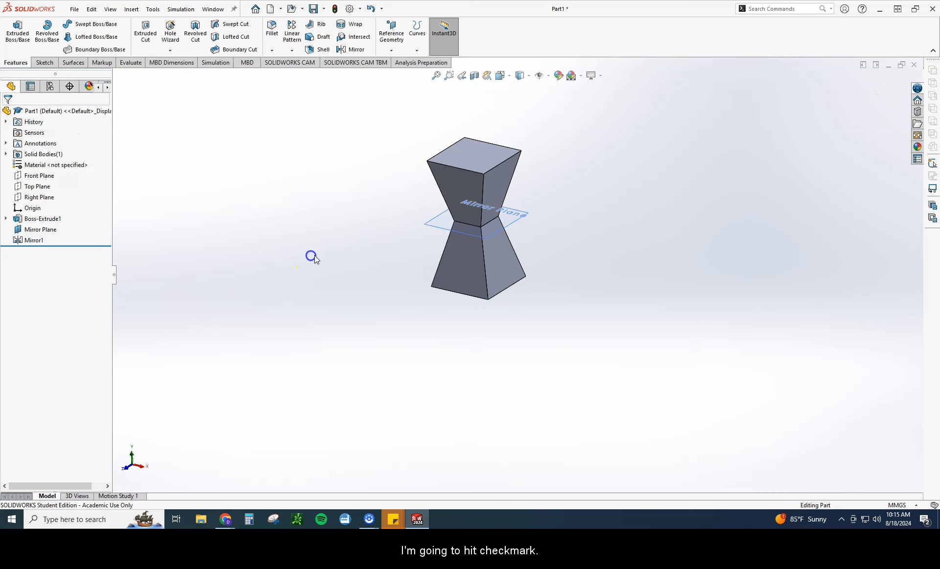
Step: Hide the Mirror Plane between the two tapered halves of the part
{"action": "middle_click_drag", "start_coordinate": [497, 219], "coordinate": [599, 226]}
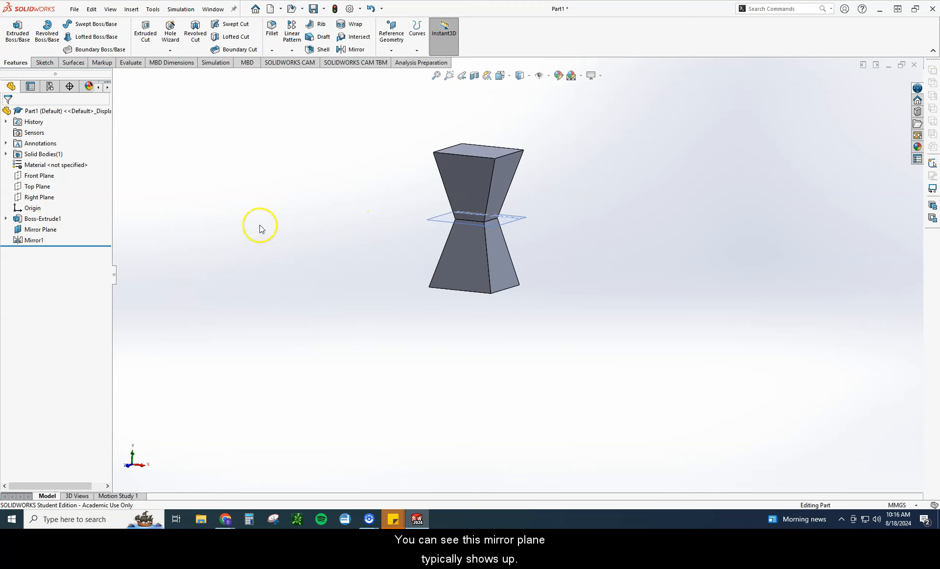
{"action": "middle_click_drag", "start_coordinate": [260, 225], "coordinate": [250, 250]}
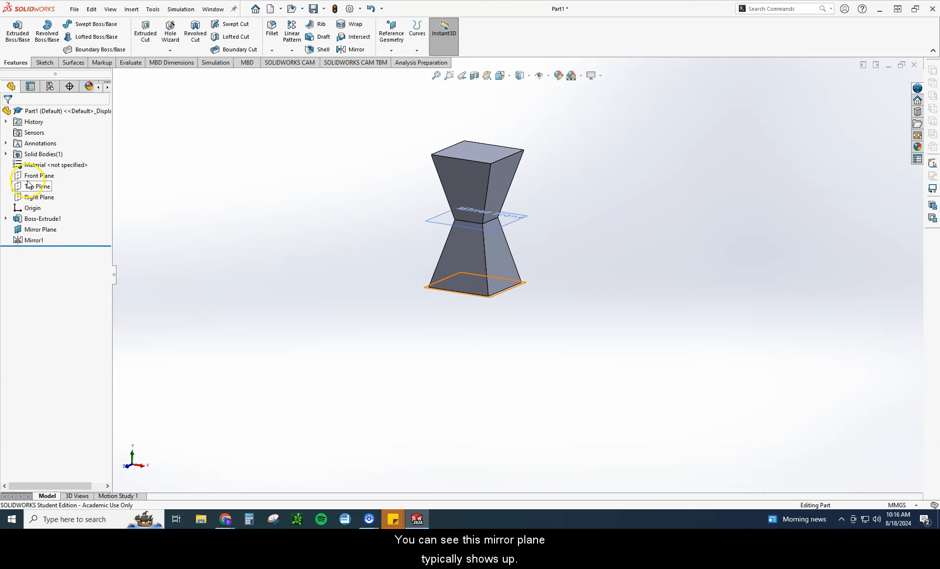
{"action": "left_click", "coordinate": [19, 230]}
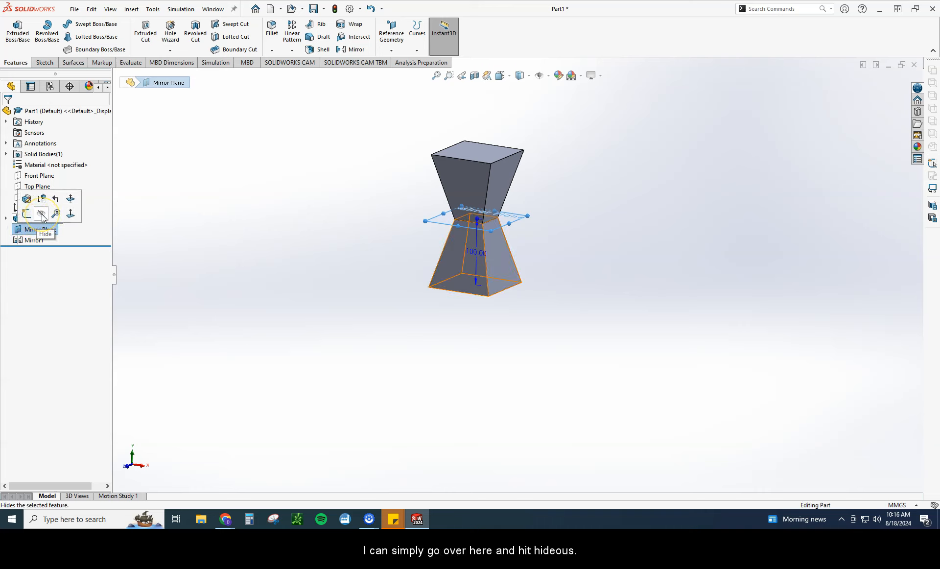
{"action": "left_click", "coordinate": [42, 217]}
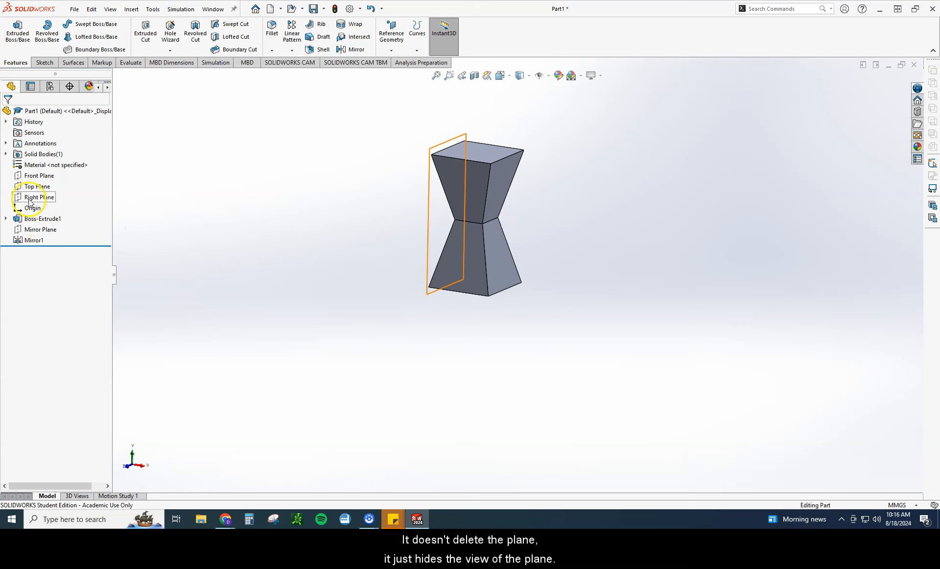
Step: Show the Top Plane at the base of the part and hide it again
{"action": "left_click", "coordinate": [40, 186]}
{"action": "left_click", "coordinate": [54, 173]}
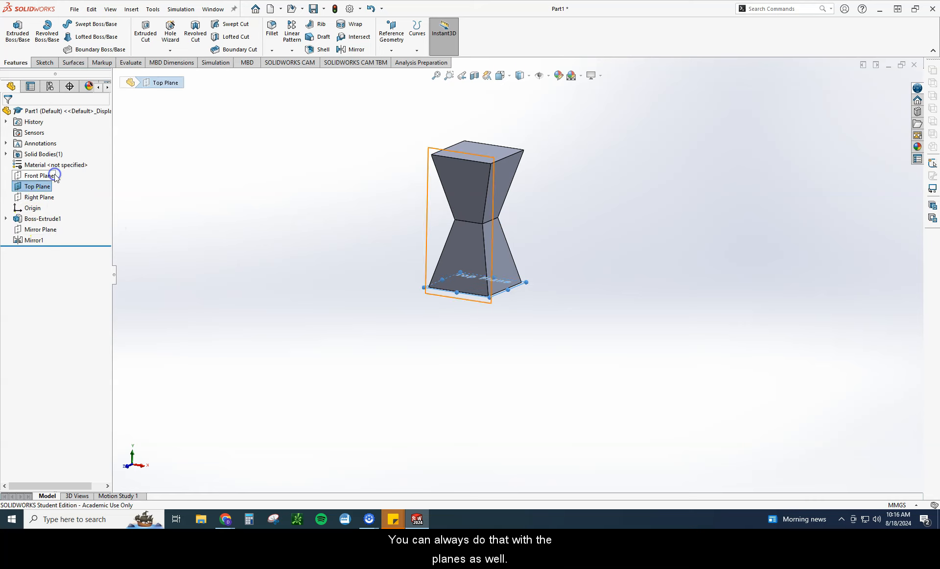
{"action": "left_click", "coordinate": [368, 291]}
{"action": "left_click", "coordinate": [47, 187]}
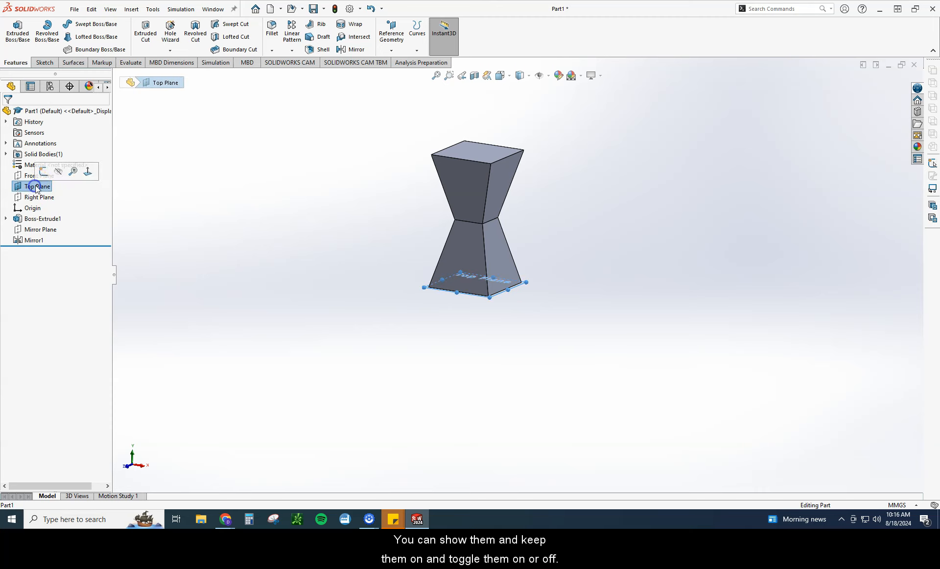
{"action": "left_click", "coordinate": [58, 173]}
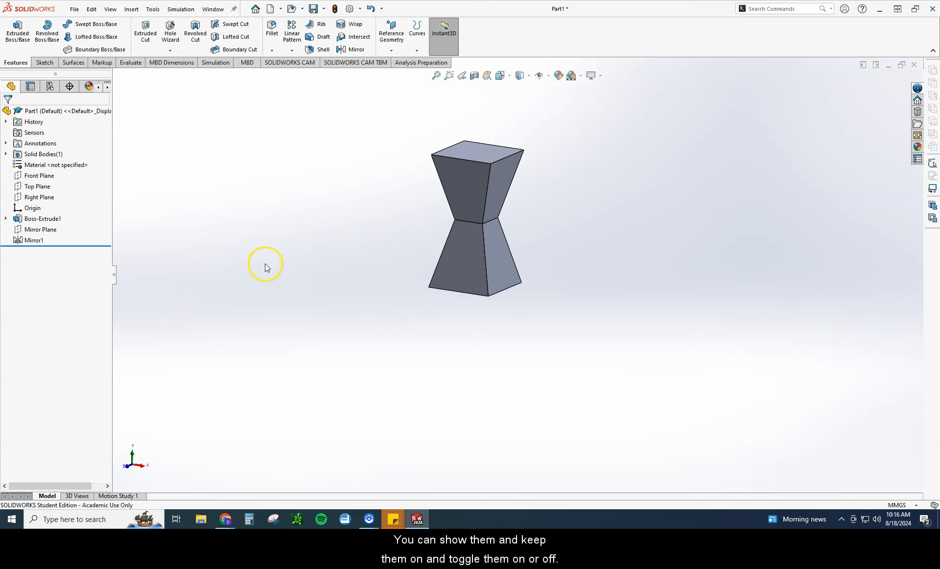